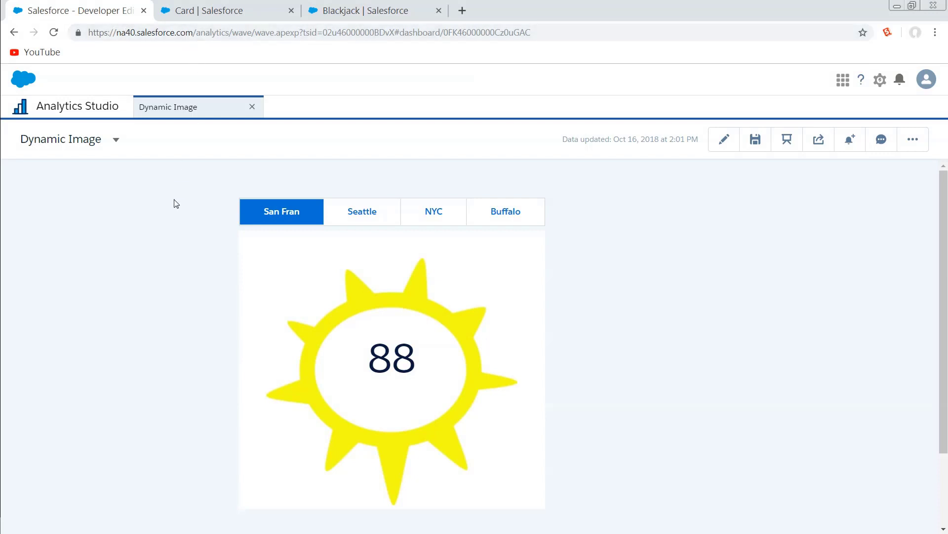
- Preview the Dynamic Image dashboard for Seattle, NYC and Buffalo in turn
{"action": "left_click", "coordinate": [363, 217]}
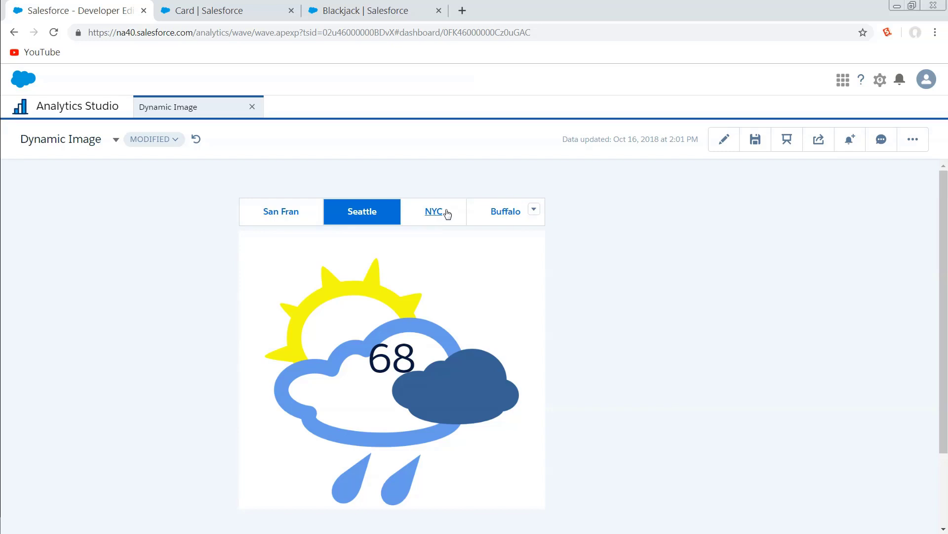
{"action": "left_click", "coordinate": [446, 213]}
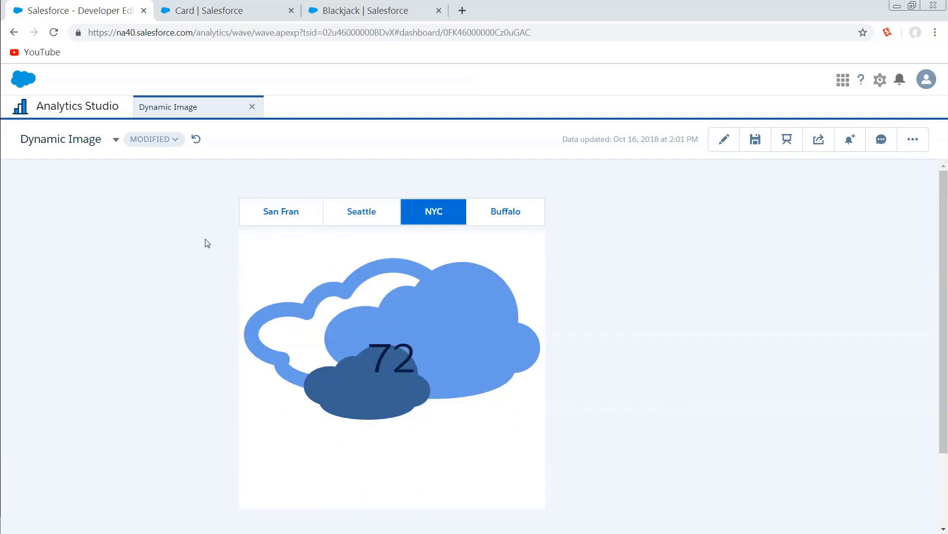
{"action": "left_click", "coordinate": [504, 213]}
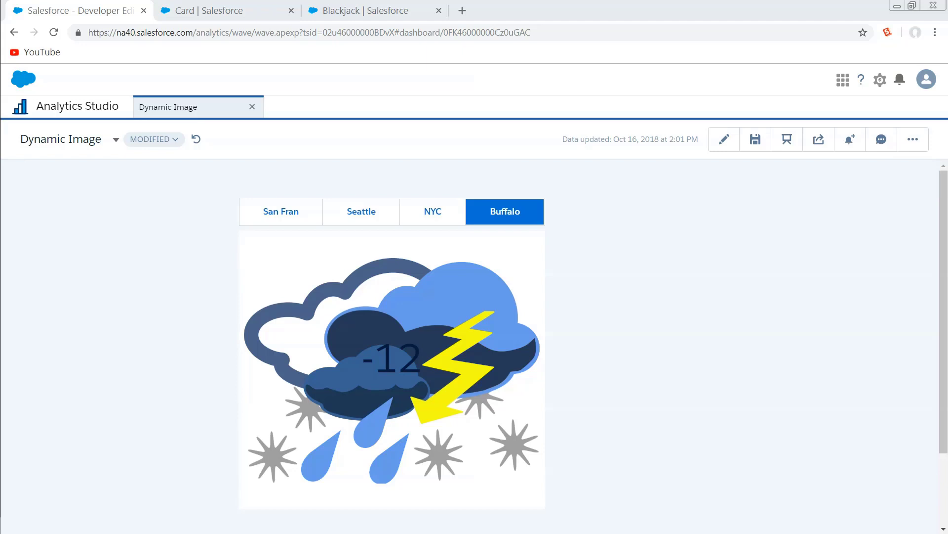
- Open the dashboard for editing and move the temperature number off the weather image onto the empty grid beside it
{"action": "left_click", "coordinate": [717, 142]}
{"action": "left_click_drag", "start_coordinate": [347, 403], "coordinate": [643, 291]}
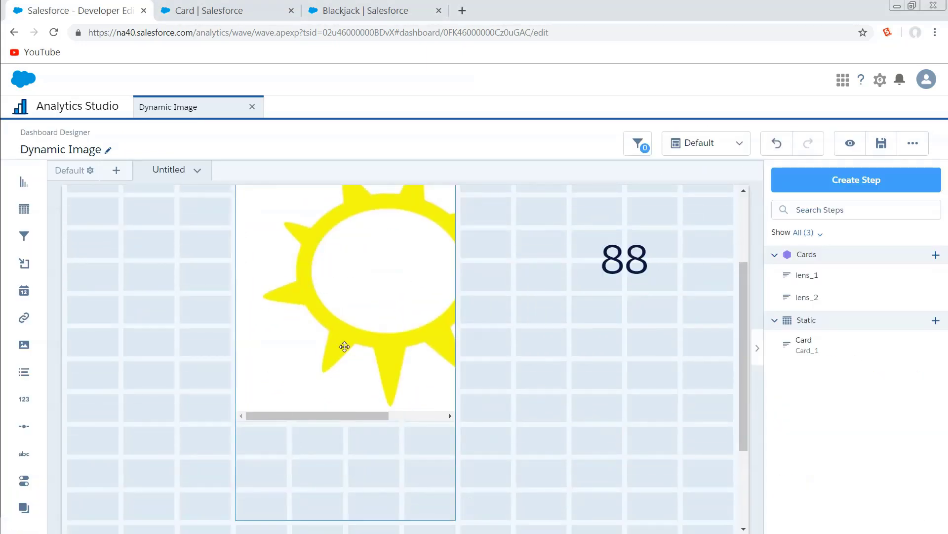
- Select the weather image's table widget and view the properties of the step behind it
{"action": "left_click", "coordinate": [403, 388]}
{"action": "scroll", "coordinate": [408, 426], "scroll_direction": "up", "scroll_amount": 3}
{"action": "scroll", "coordinate": [369, 374], "scroll_direction": "down", "scroll_amount": 3}
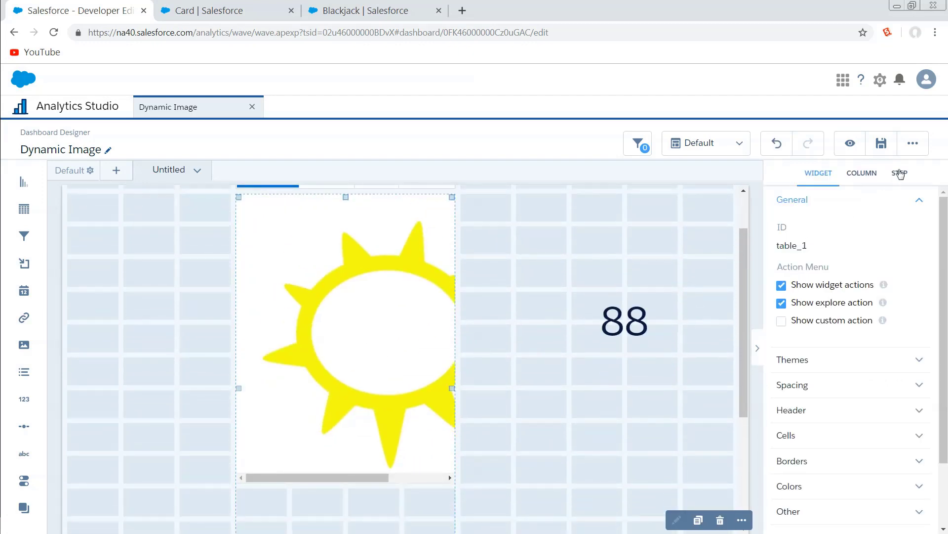
{"action": "left_click", "coordinate": [898, 171]}
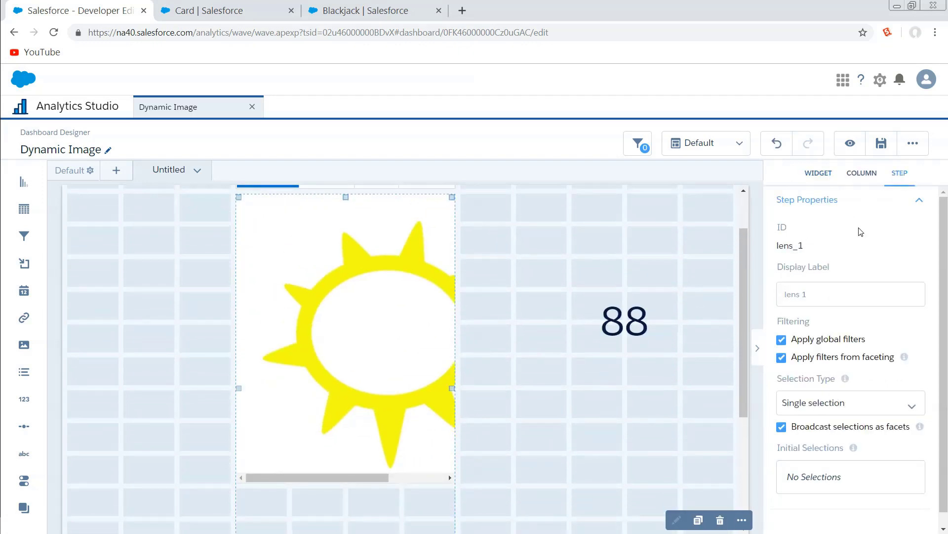
- Open the dashboard JSON, find the lens_1 step and examine the Card_1 selection binding and output alias in its query
{"action": "left_click", "coordinate": [488, 283]}
{"action": "key", "text": "ctrl+e"}
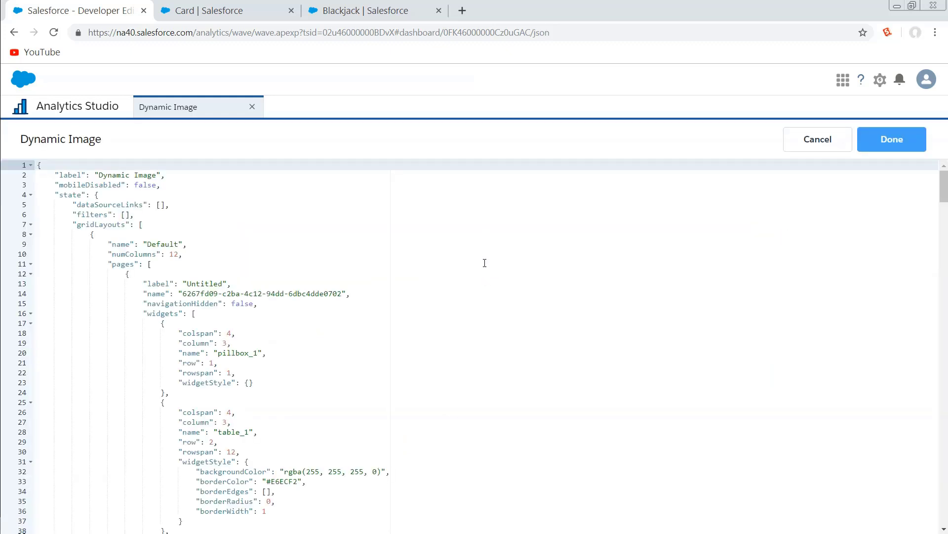
{"action": "key", "text": "ctrl+f"}
{"action": "type", "text": "lens"}
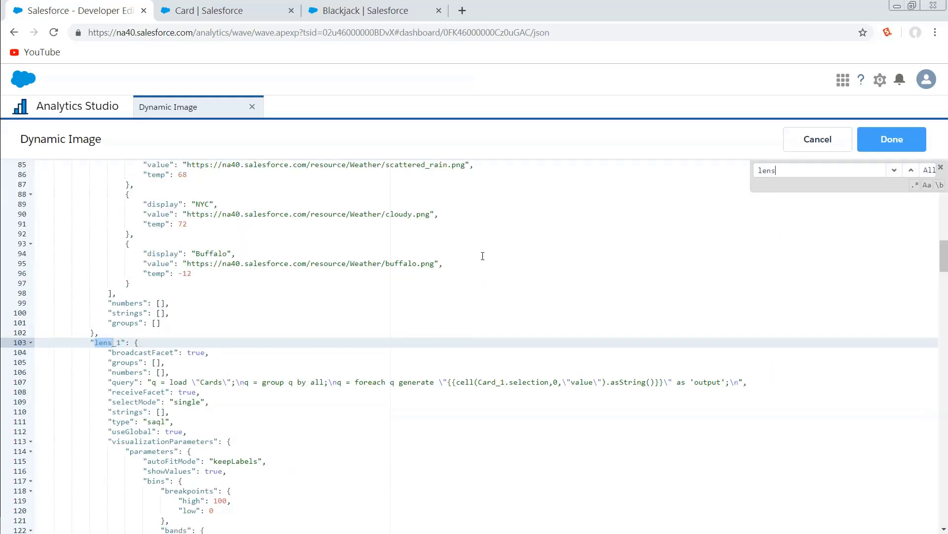
{"action": "type", "text": "_1"}
{"action": "key", "text": "Return"}
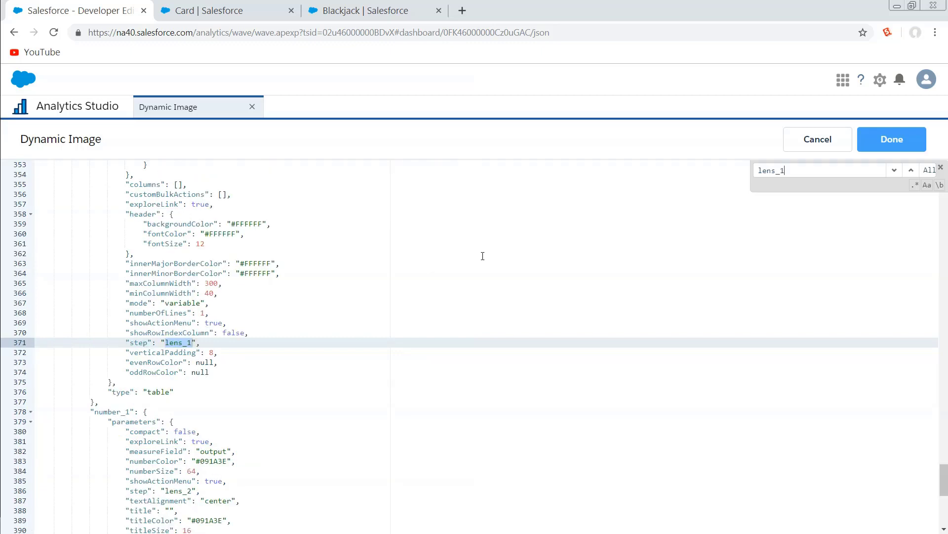
{"action": "key", "text": "Return"}
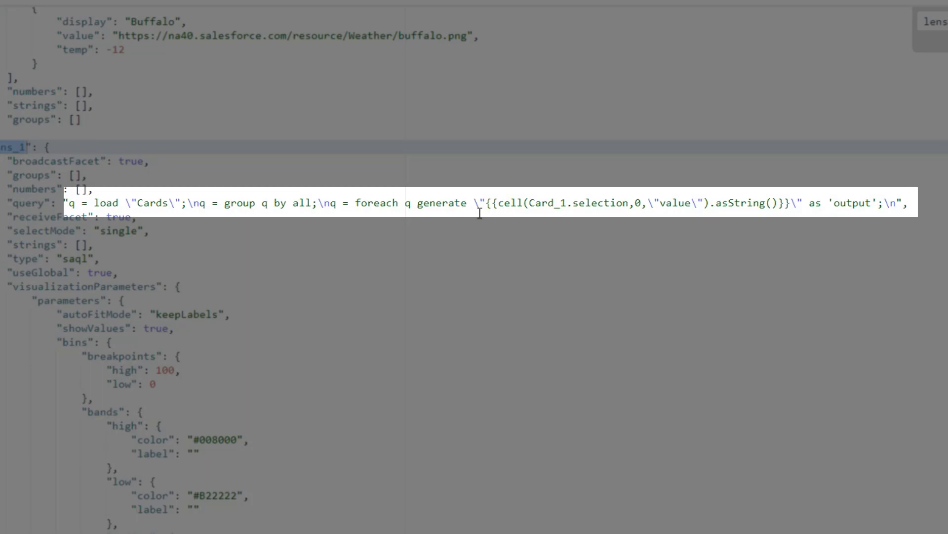
{"action": "left_click_drag", "start_coordinate": [487, 200], "coordinate": [780, 203]}
{"action": "left_click", "coordinate": [857, 205]}
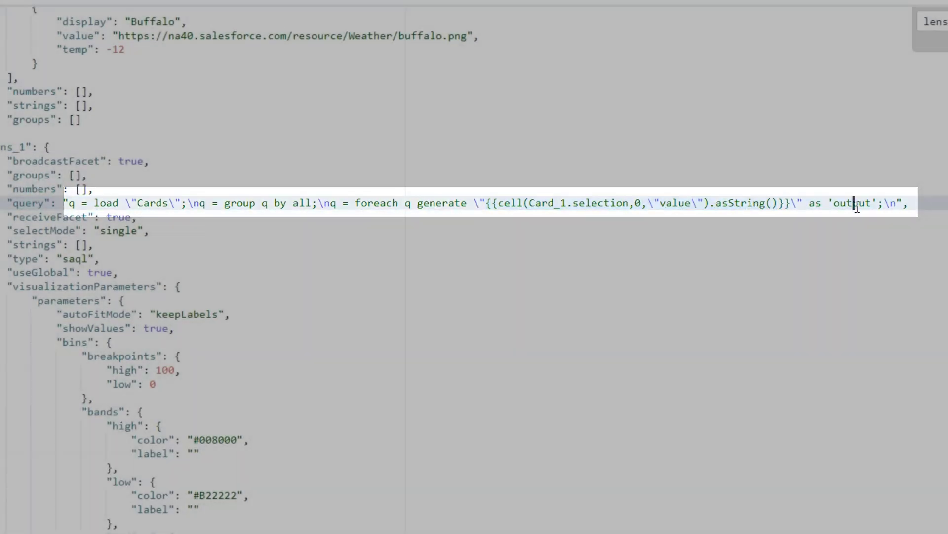
- Examine the static Card_1 values, highlighting San Fran's sunny.png image URL and its server address portion
{"action": "scroll", "coordinate": [395, 296], "scroll_direction": "up", "scroll_amount": 7}
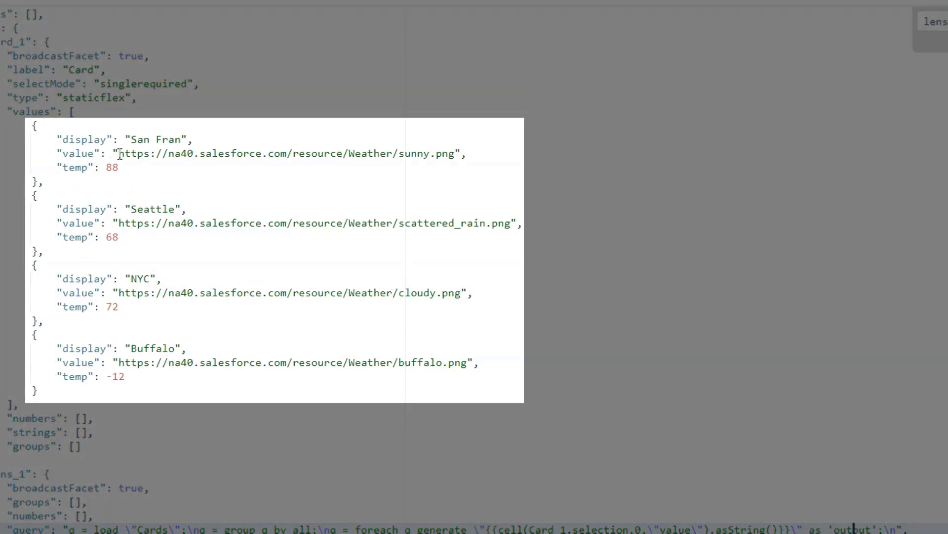
{"action": "left_click_drag", "start_coordinate": [119, 154], "coordinate": [457, 154]}
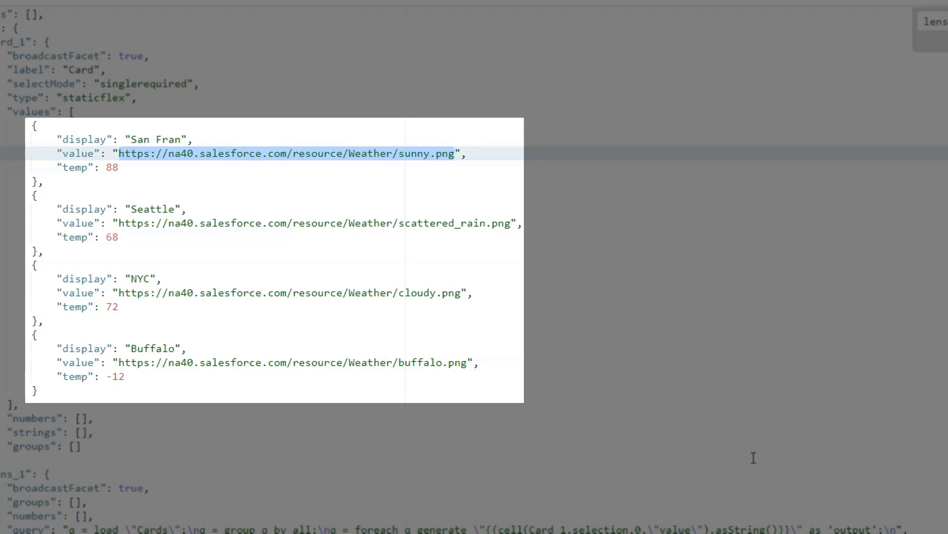
{"action": "left_click", "coordinate": [347, 207]}
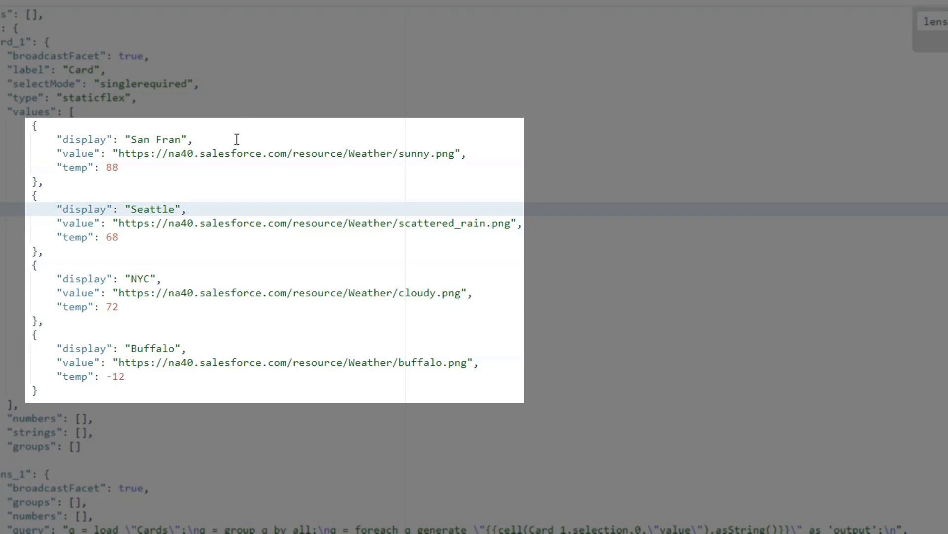
{"action": "left_click_drag", "start_coordinate": [295, 153], "coordinate": [119, 153]}
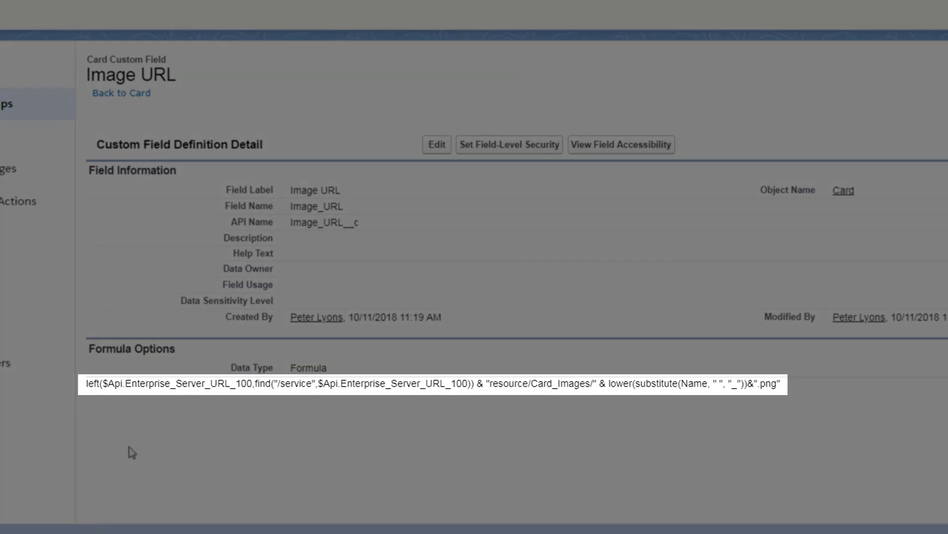
- Highlight and copy the server URL portion of the Card object's Image URL formula
{"action": "left_click_drag", "start_coordinate": [473, 384], "coordinate": [89, 383]}
{"action": "key", "text": "ctrl+c"}
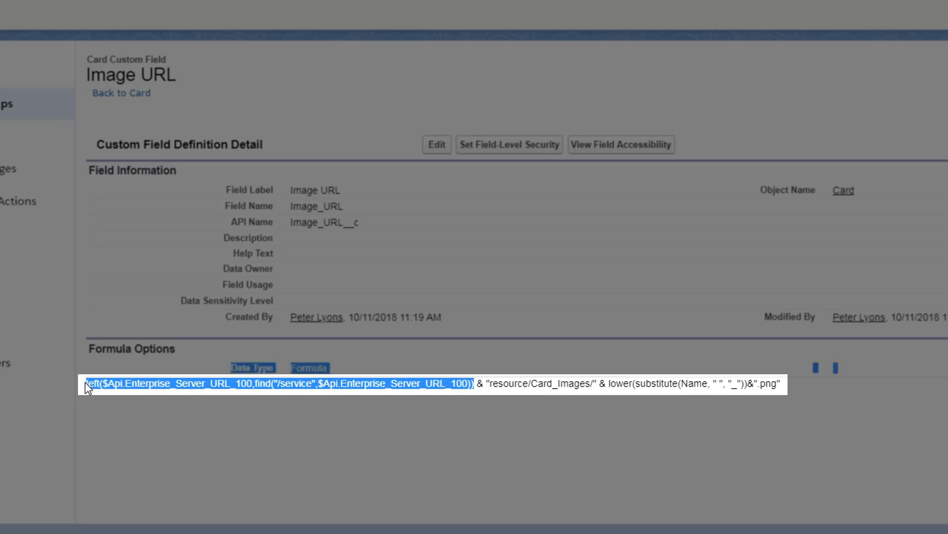
{"action": "left_click", "coordinate": [174, 431]}
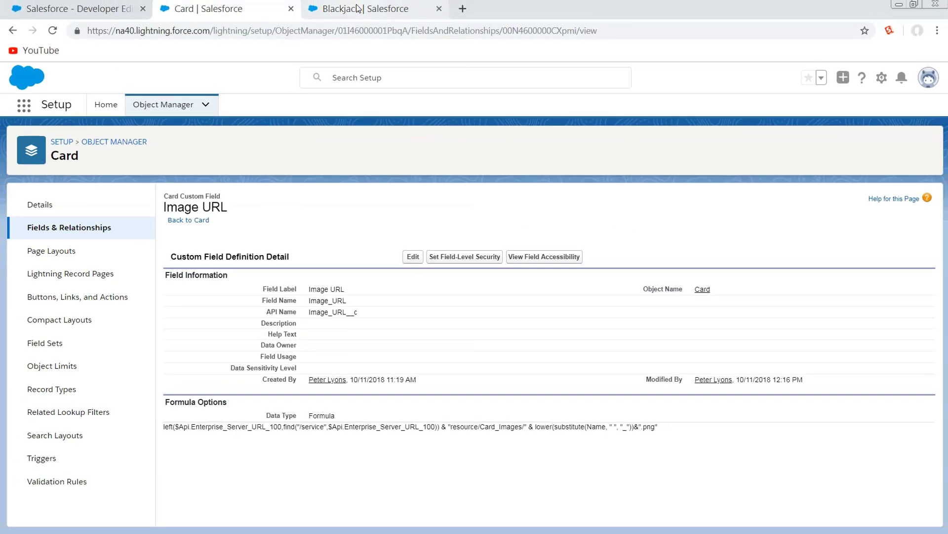
- Play a hand in the Blackjack app with a bet of 50 and choose Hit after the deal
{"action": "left_click", "coordinate": [357, 9]}
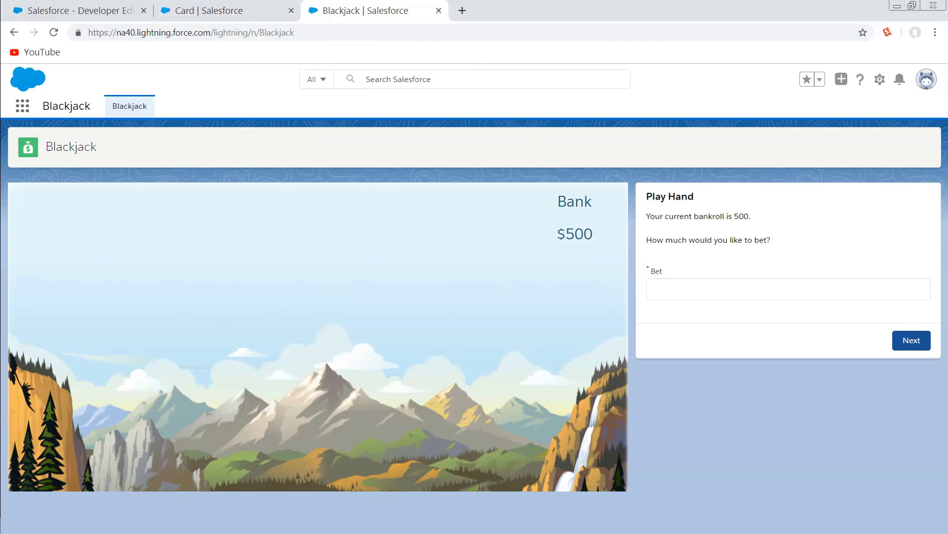
{"action": "left_click", "coordinate": [716, 291]}
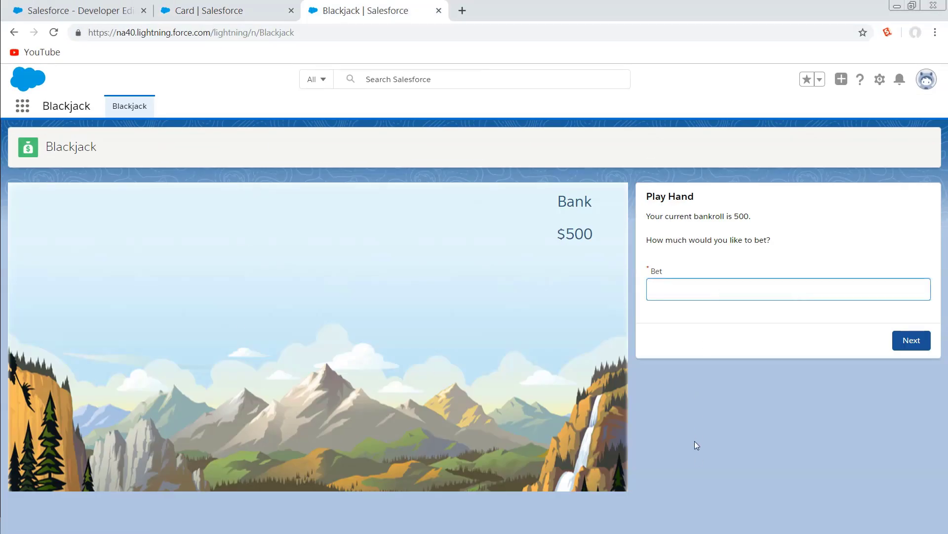
{"action": "type", "text": "50"}
{"action": "left_click", "coordinate": [913, 342]}
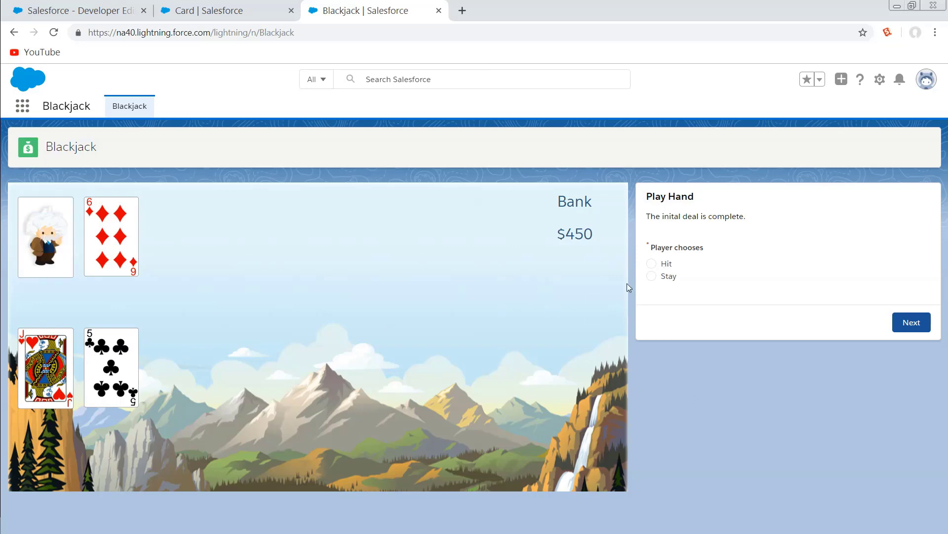
{"action": "left_click", "coordinate": [665, 263]}
{"action": "left_click", "coordinate": [911, 322]}
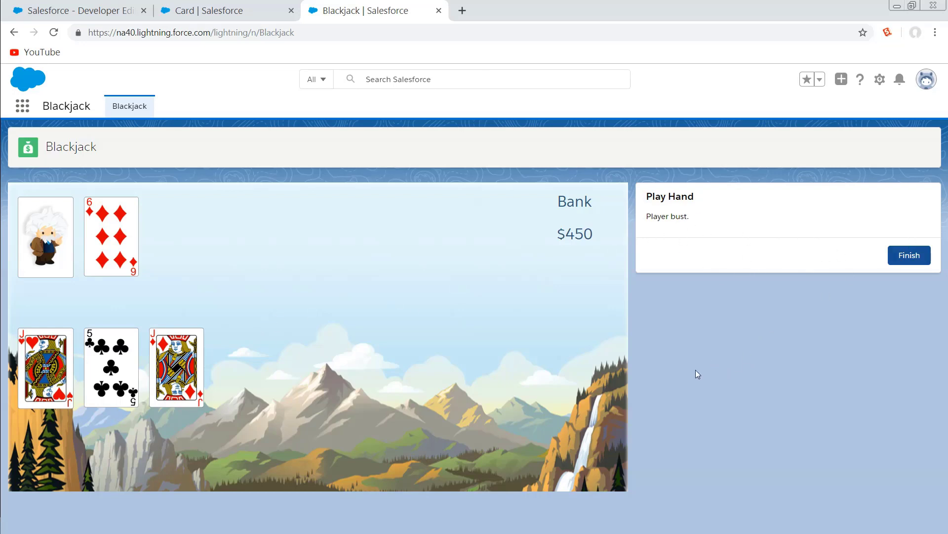
- Return to the Card object's Image URL field and highlight its entire formula
{"action": "left_click", "coordinate": [218, 11]}
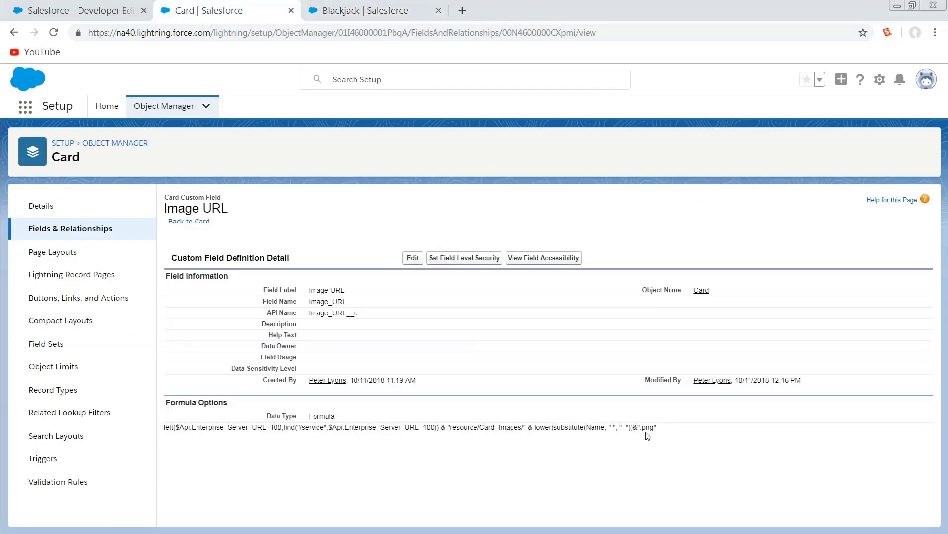
{"action": "left_click_drag", "start_coordinate": [663, 431], "coordinate": [257, 416]}
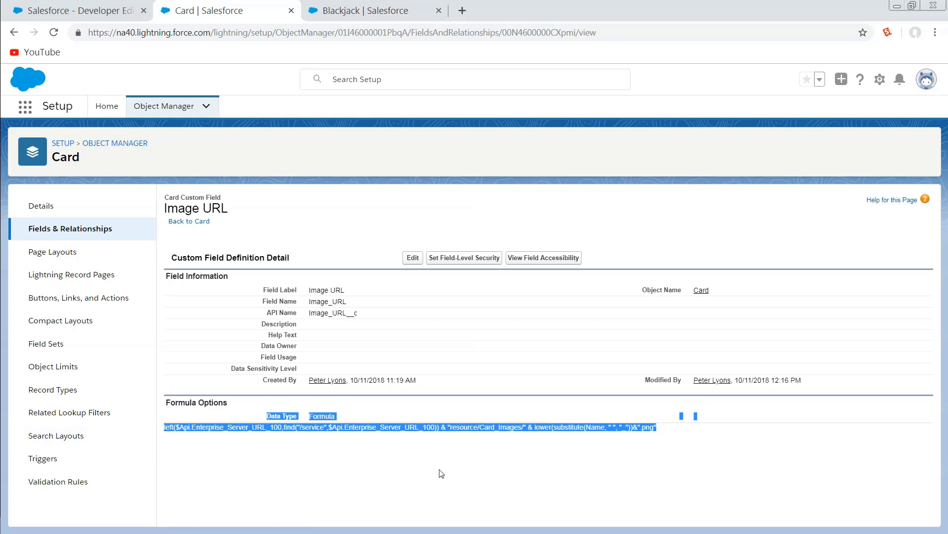
- Go back to the dashboard JSON and examine the Weather folder and image file name parts of the San Fran and Seattle URLs
{"action": "left_click", "coordinate": [96, 9]}
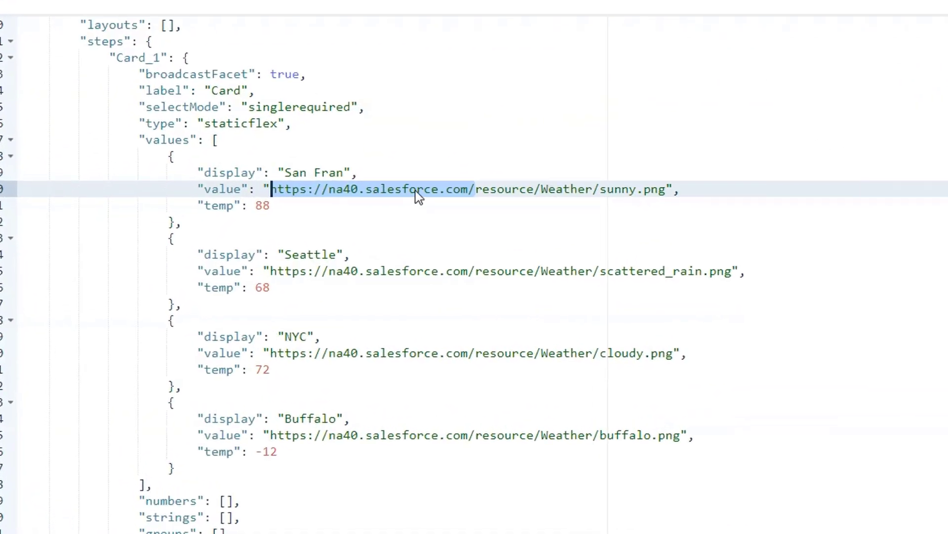
{"action": "left_click_drag", "start_coordinate": [535, 190], "coordinate": [593, 190]}
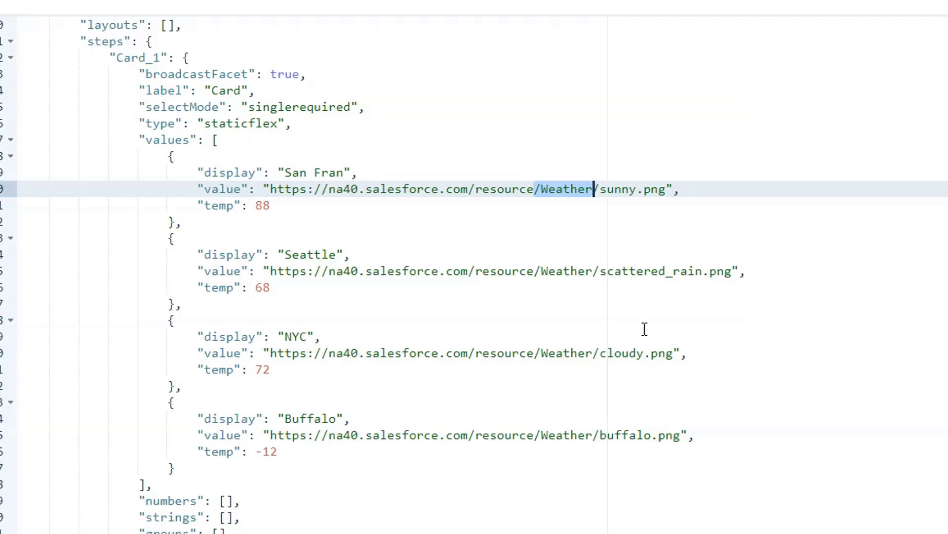
{"action": "left_click", "coordinate": [601, 190]}
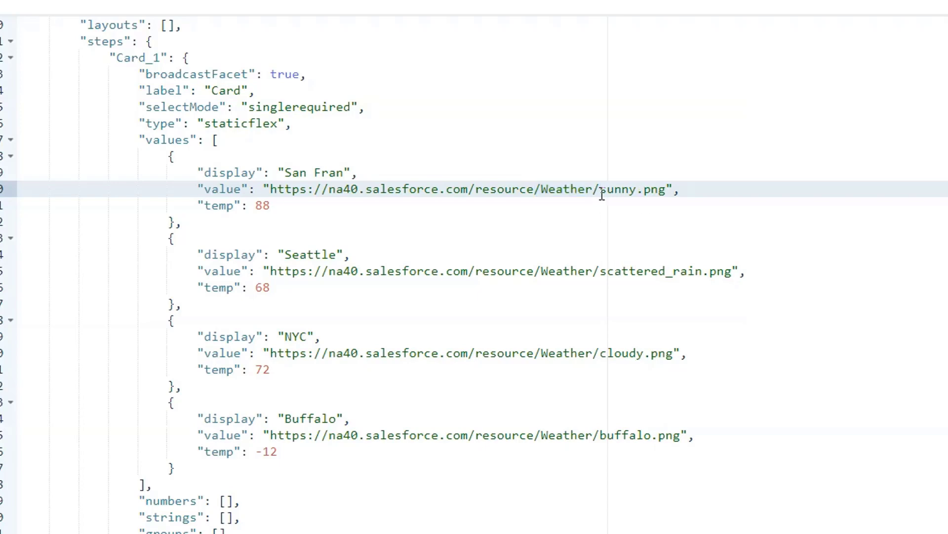
{"action": "left_click_drag", "start_coordinate": [603, 191], "coordinate": [683, 192]}
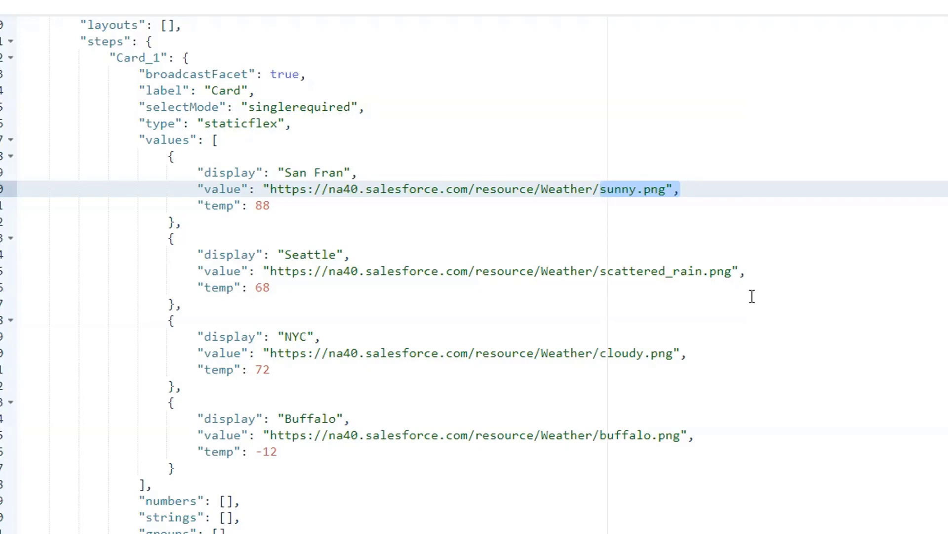
{"action": "left_click", "coordinate": [673, 271]}
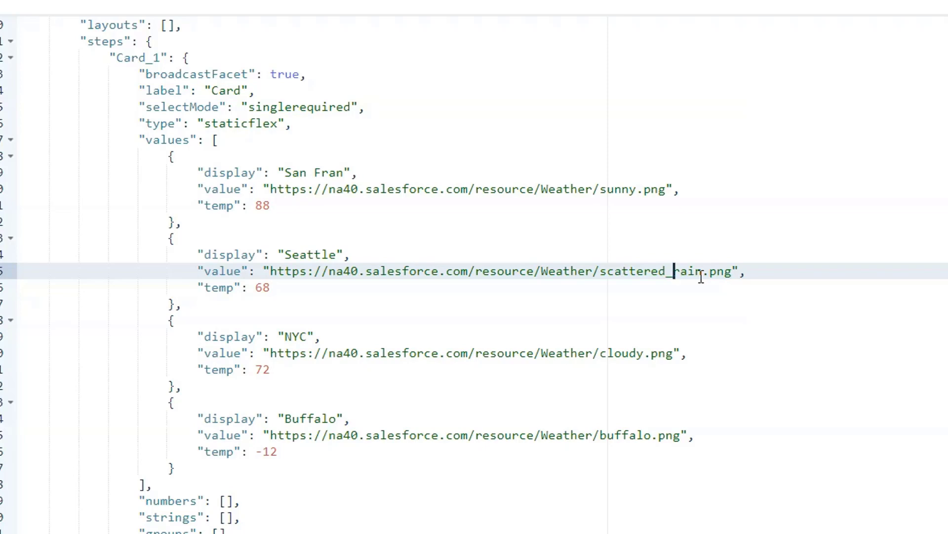
{"action": "left_click", "coordinate": [846, 282]}
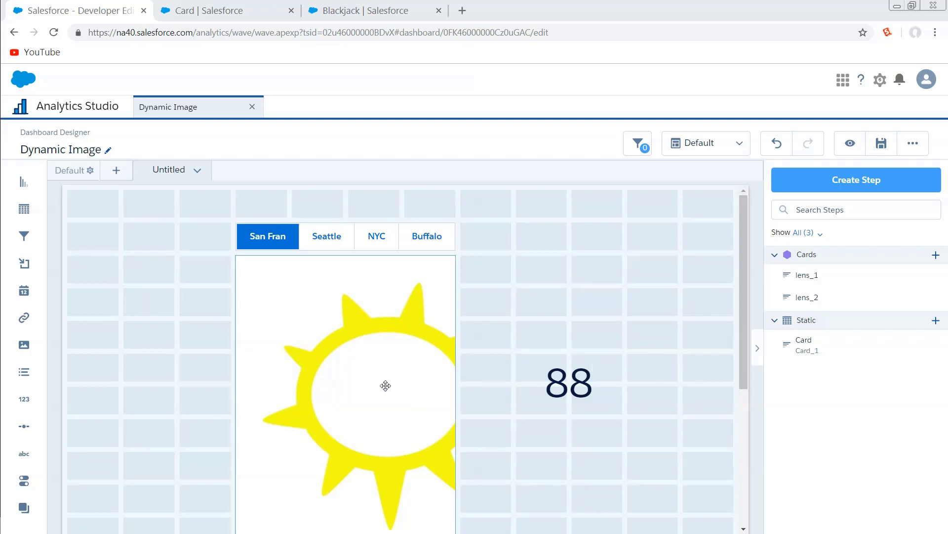
- Select the temperature number widget beside the image in the dashboard designer and copy its widget ID
{"action": "mouse_move", "coordinate": [582, 401]}
{"action": "left_mouse_down"}
{"action": "mouse_move", "coordinate": [554, 365]}
{"action": "mouse_move", "coordinate": [397, 365]}
{"action": "mouse_move", "coordinate": [313, 347]}
{"action": "mouse_move", "coordinate": [366, 364]}
{"action": "mouse_move", "coordinate": [361, 392]}
{"action": "mouse_move", "coordinate": [369, 340]}
{"action": "mouse_move", "coordinate": [369, 372]}
{"action": "mouse_move", "coordinate": [387, 408]}
{"action": "mouse_move", "coordinate": [409, 366]}
{"action": "mouse_move", "coordinate": [384, 479]}
{"action": "mouse_move", "coordinate": [446, 373]}
{"action": "mouse_move", "coordinate": [665, 337]}
{"action": "mouse_move", "coordinate": [583, 346]}
{"action": "mouse_move", "coordinate": [552, 304]}
{"action": "mouse_move", "coordinate": [542, 410]}
{"action": "mouse_move", "coordinate": [569, 393]}
{"action": "left_mouse_up"}
{"action": "key", "text": "shift"}
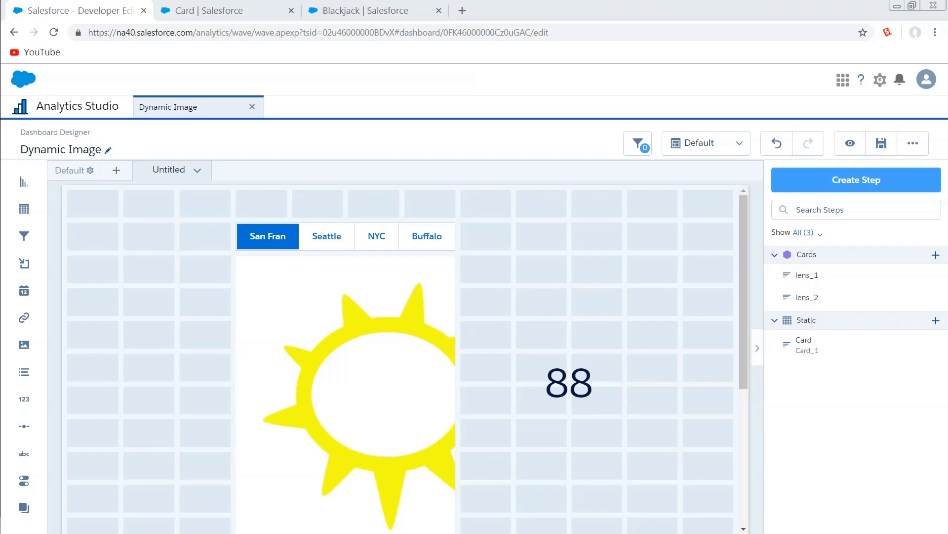
{"action": "left_click", "coordinate": [600, 394]}
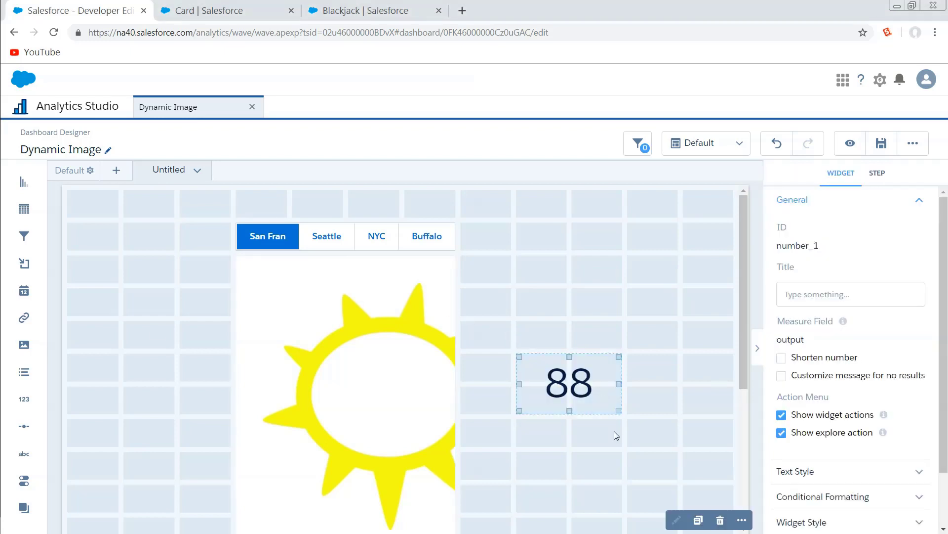
{"action": "double_click", "coordinate": [812, 245]}
{"action": "key", "text": "ctrl+c"}
- Open the dashboard JSON and search for number_1 to locate its grid layout entry
{"action": "key", "text": "ctrl+e"}
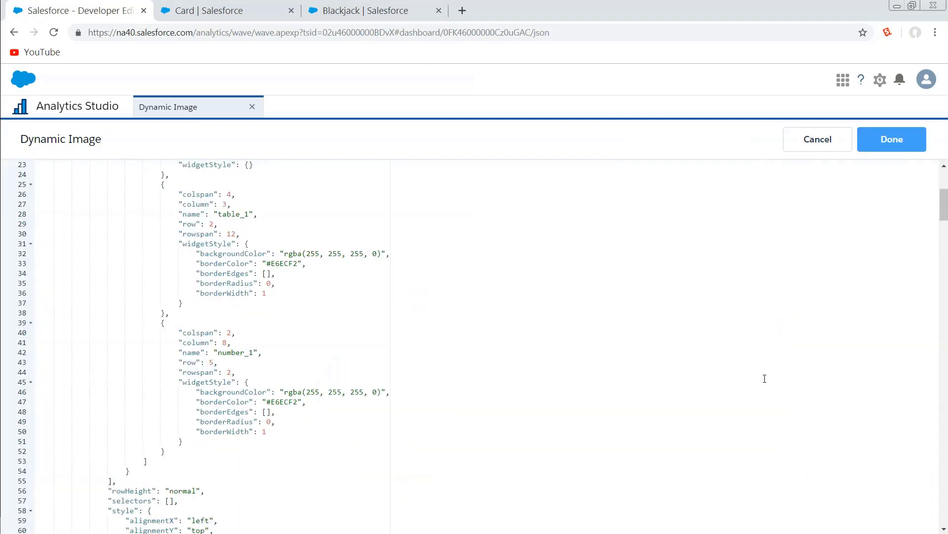
{"action": "key", "text": "ctrl+f"}
{"action": "key", "text": "ctrl+v"}
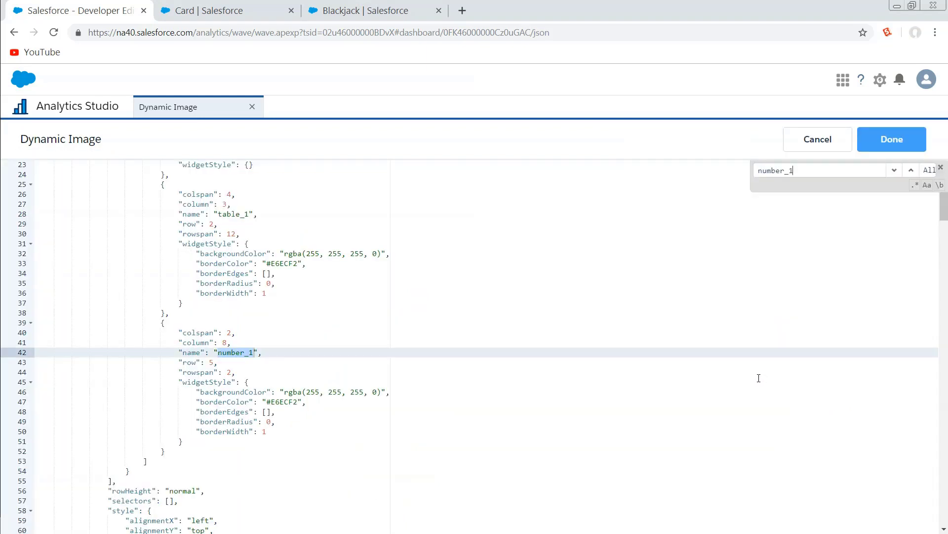
{"action": "key", "text": "Return"}
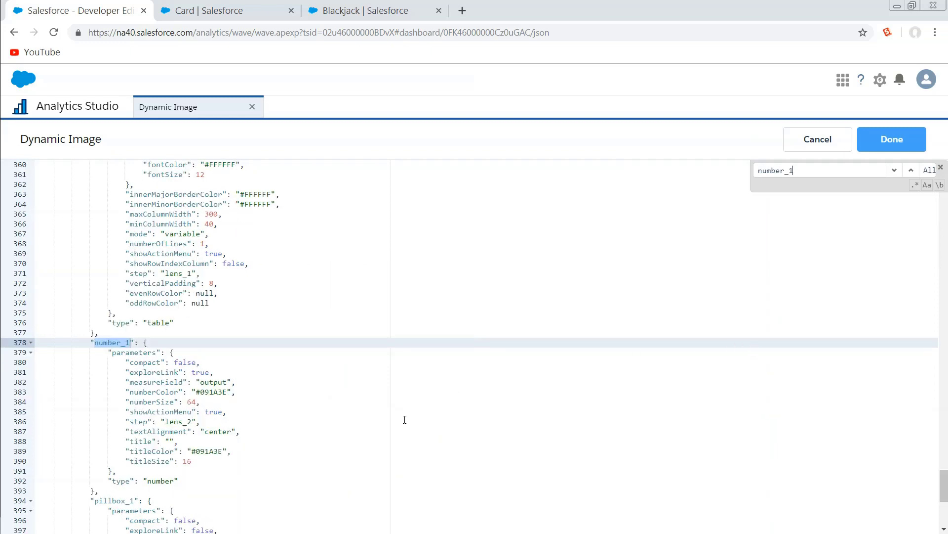
{"action": "key", "text": "Return"}
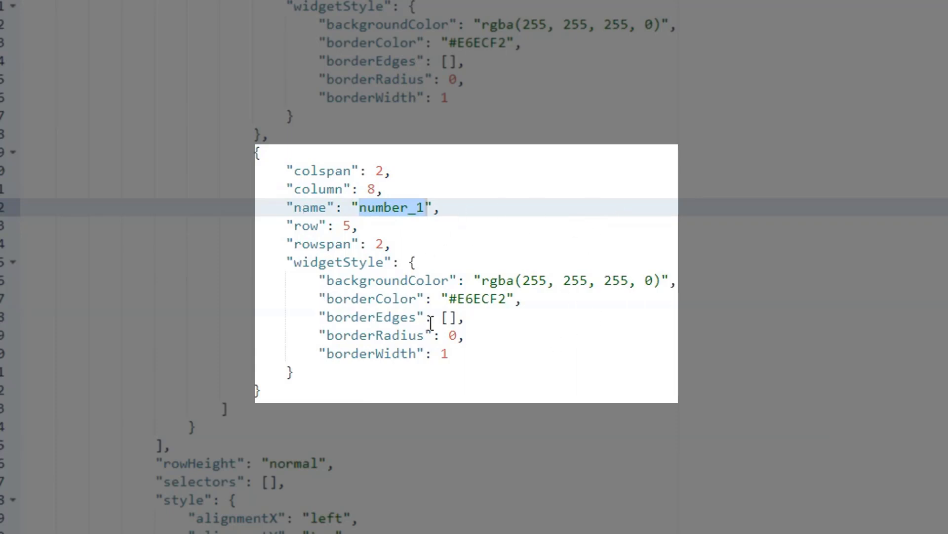
- Examine the colspan, column, row and rowspan properties in the number_1 layout entry of the dashboard JSON
{"action": "left_click", "coordinate": [316, 173]}
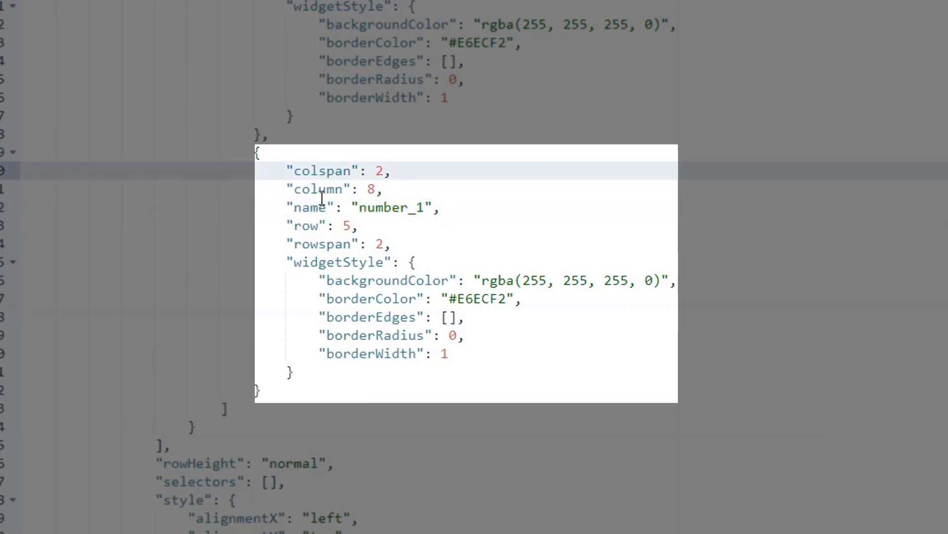
{"action": "key", "text": "Down"}
{"action": "key", "text": "Down"}
{"action": "key", "text": "Down"}
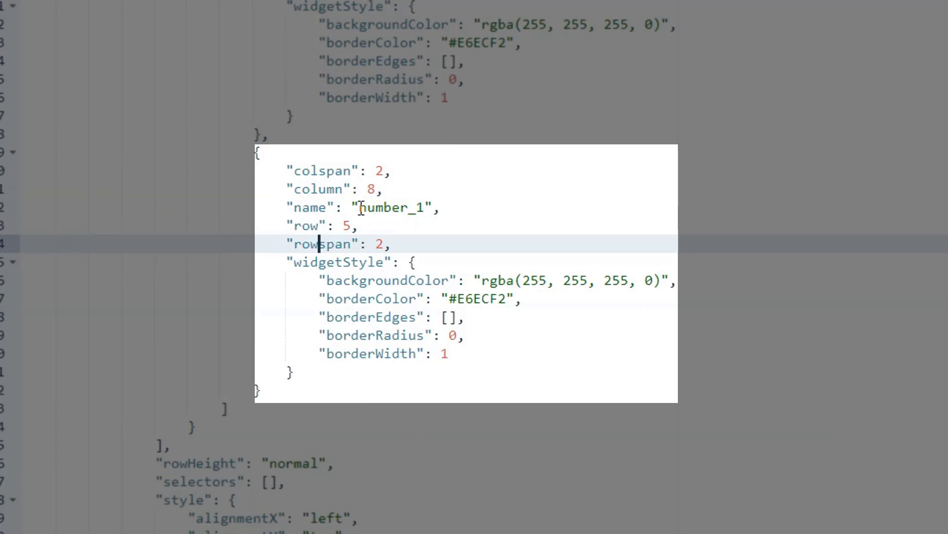
{"action": "left_click", "coordinate": [377, 192]}
{"action": "left_click", "coordinate": [377, 229]}
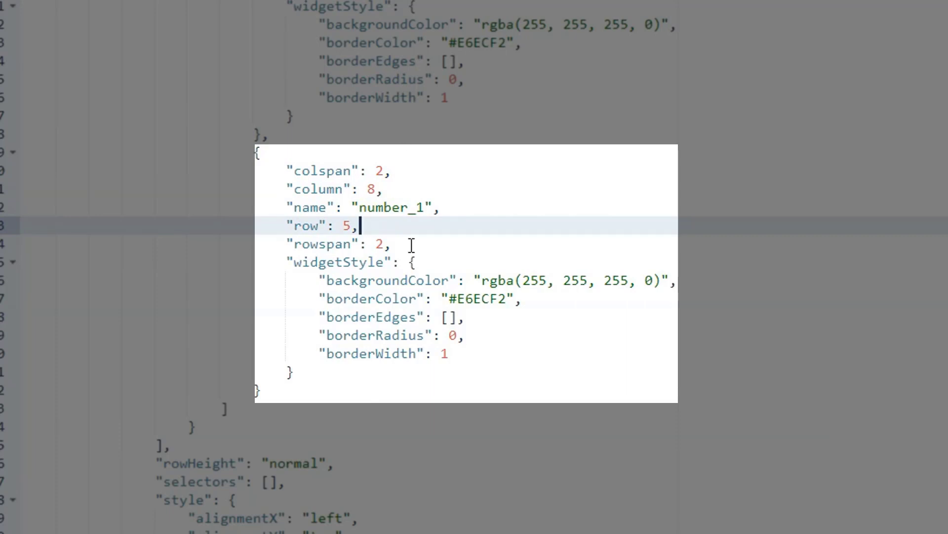
- Set the number_1 widget's column to 4 in the dashboard JSON and preview the dashboard
{"action": "left_click", "coordinate": [375, 187]}
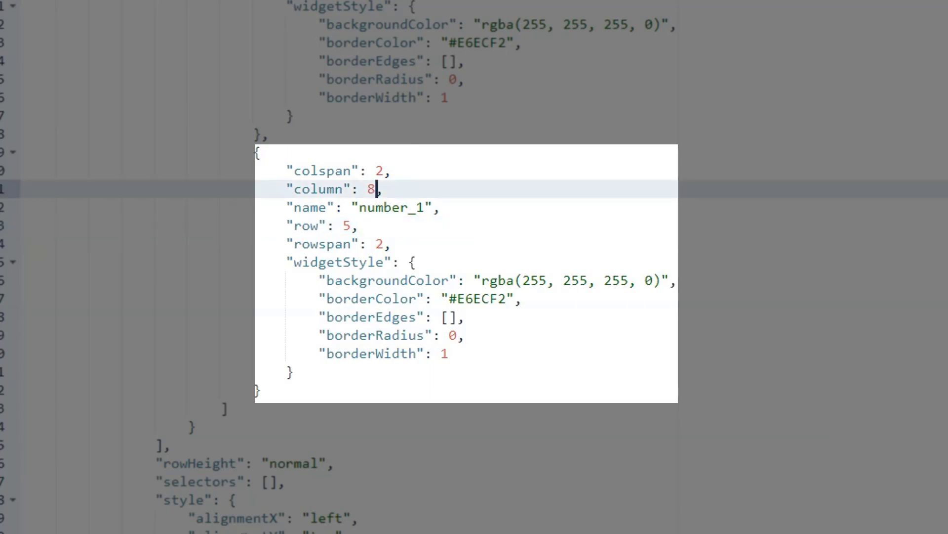
{"action": "key", "text": "BackSpace"}
{"action": "type", "text": "4"}
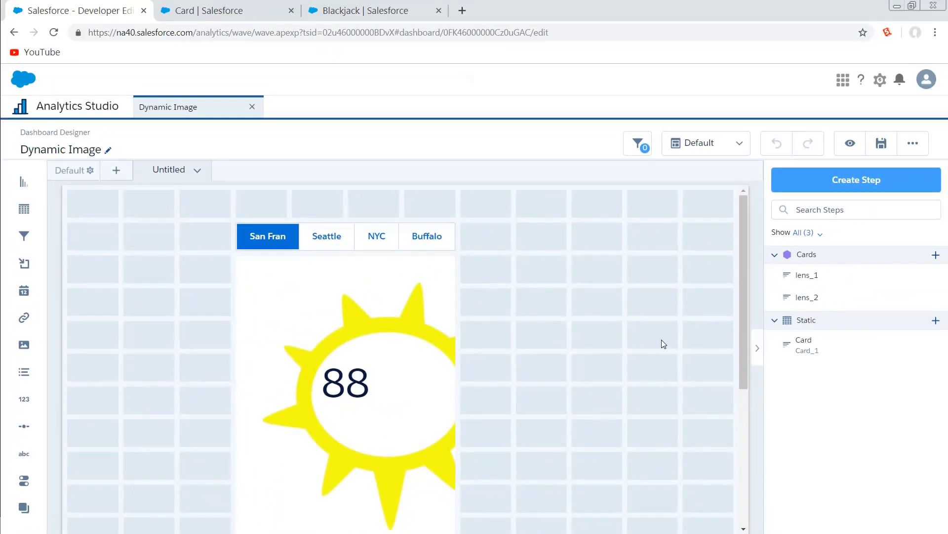
{"action": "left_click", "coordinate": [849, 145]}
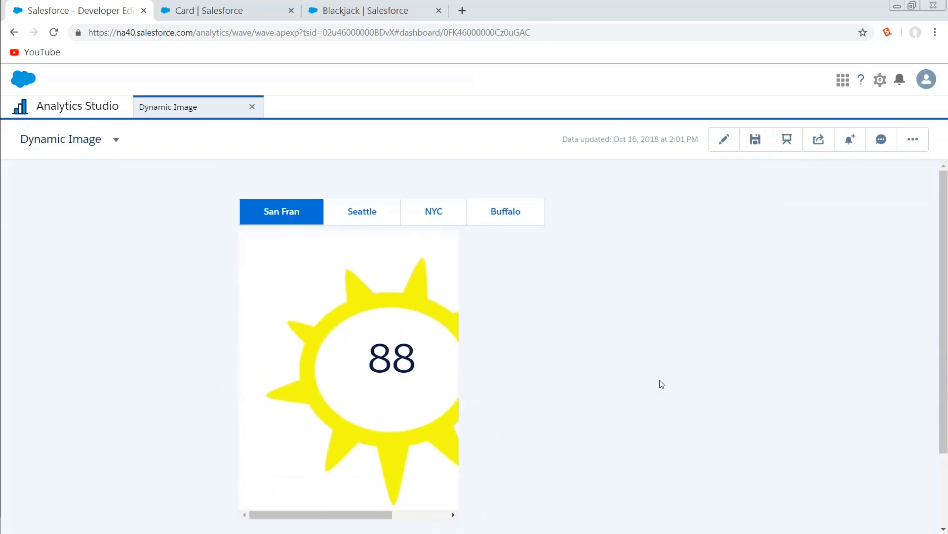